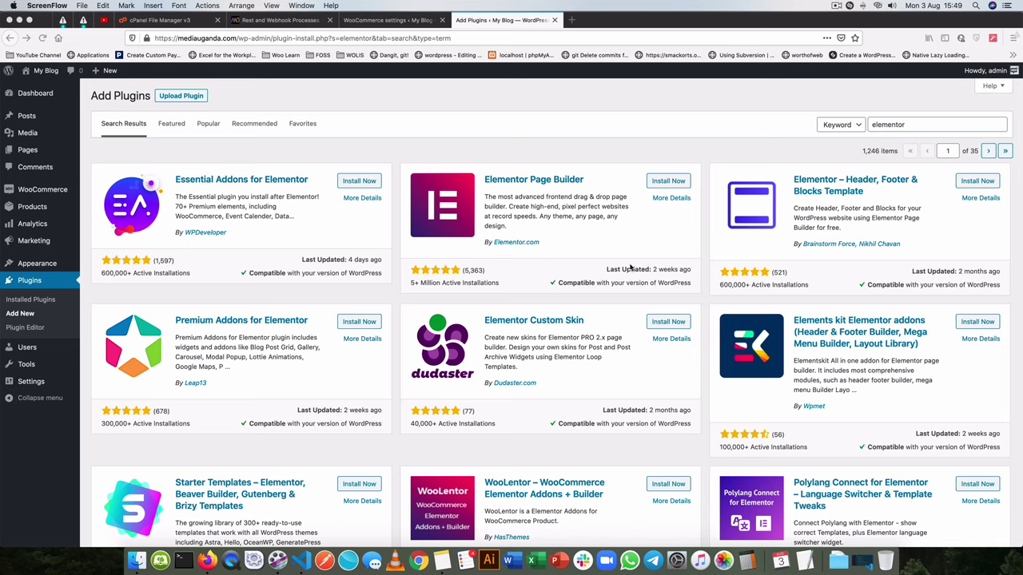
Install the Elementor Page Builder plugin from the 'elementor' search results
scroll(630, 268, "down", 1)
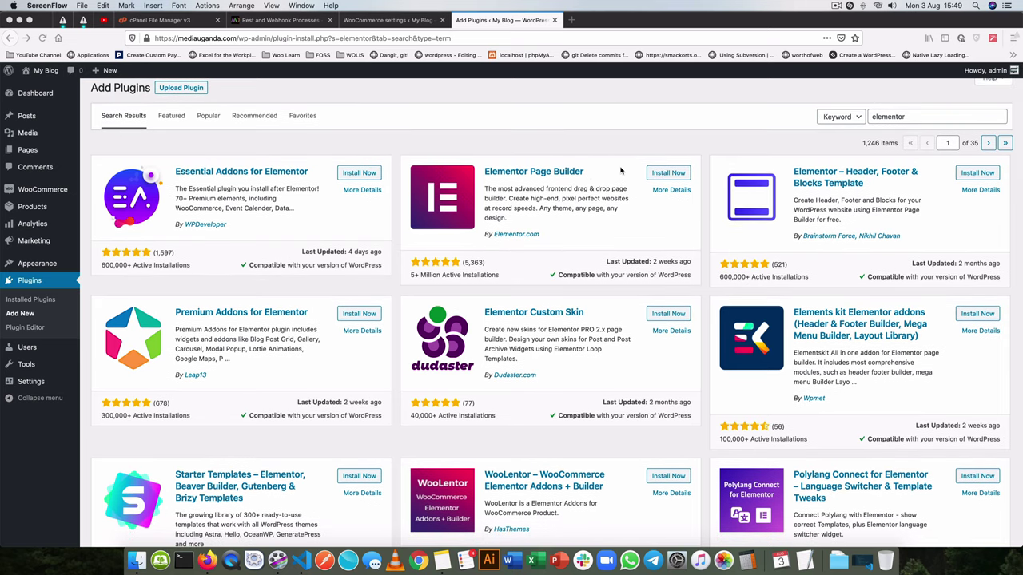
scroll(607, 157, "up", 1)
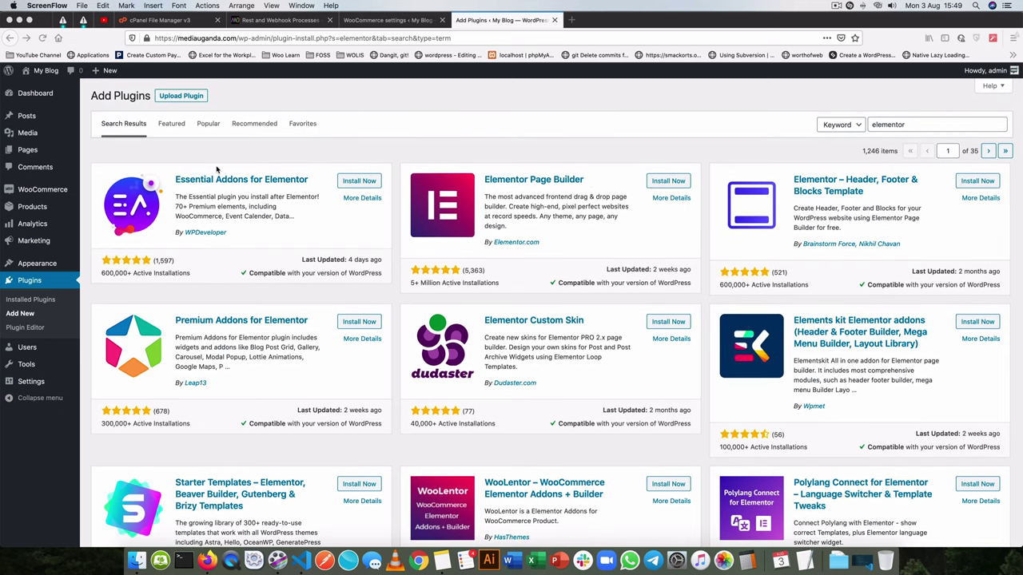
left_click(661, 181)
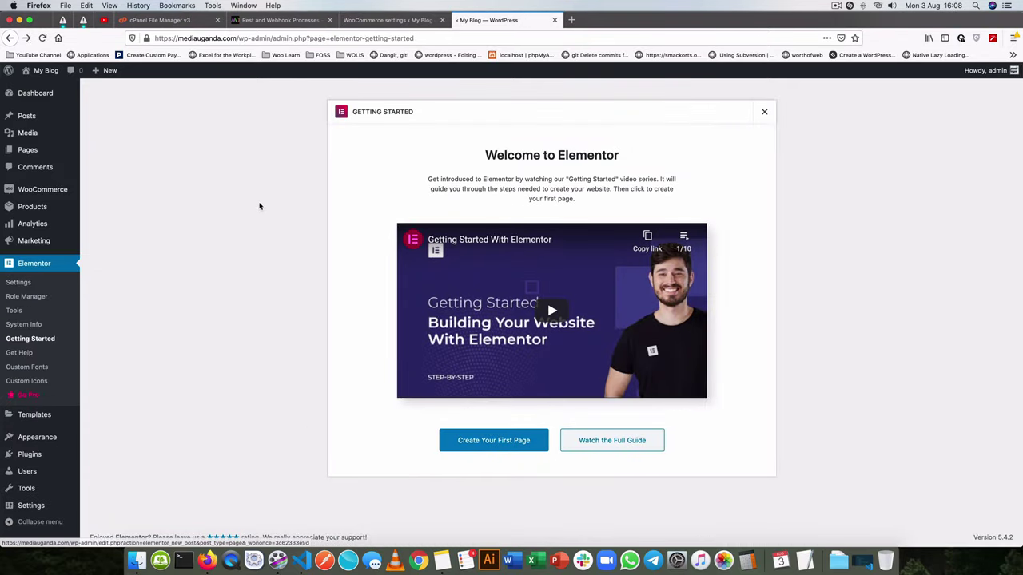
Add a new page from Pages and open it with 'Edit with Elementor'
left_click(26, 149)
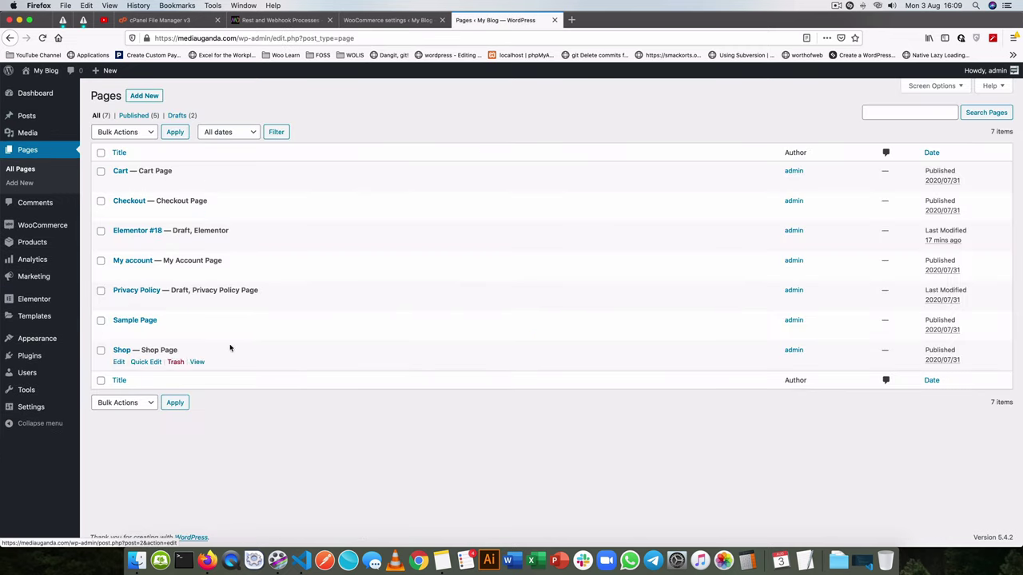
left_click(144, 95)
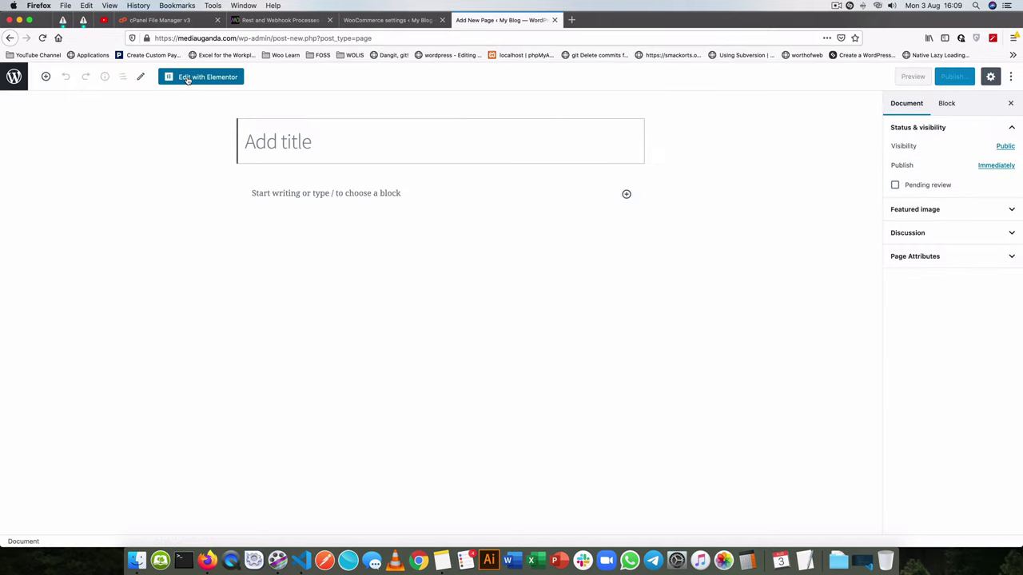
left_click(201, 77)
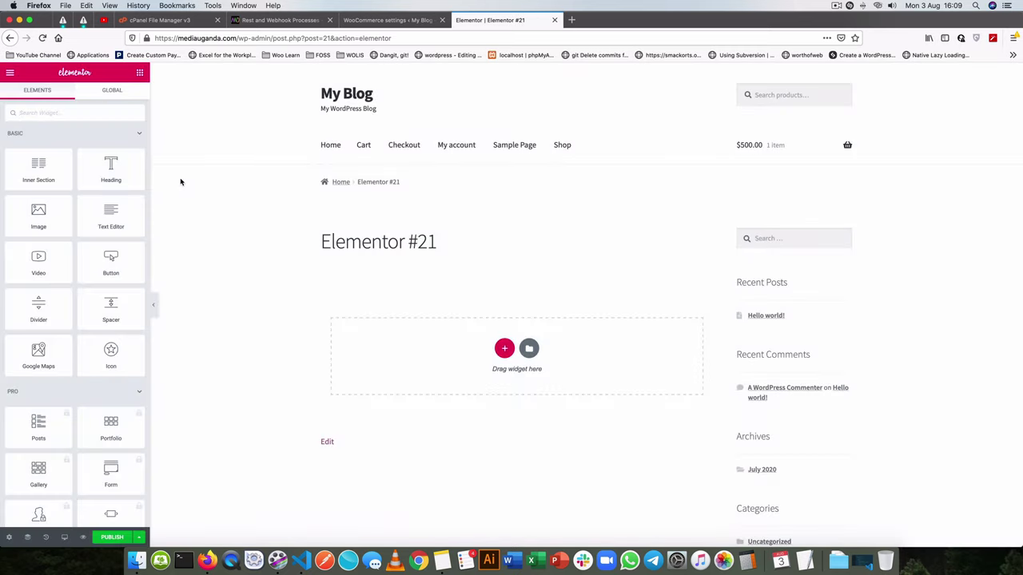
Drop an Image widget on the page and insert 2332.jpg from the Media Library
left_click_drag(60, 210, 273, 175)
left_click_drag(12, 211, 415, 342)
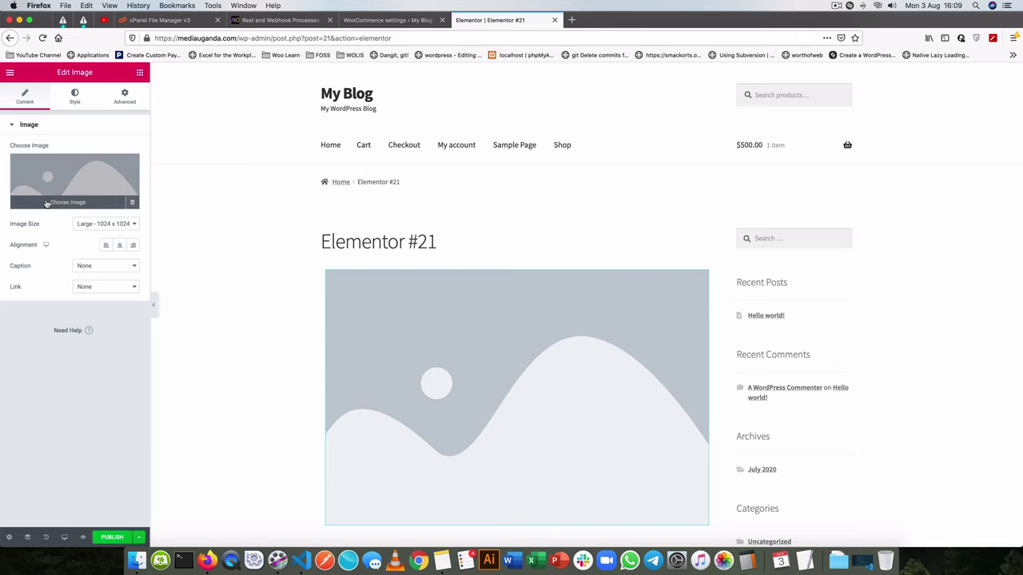
left_click(46, 205)
left_click(133, 185)
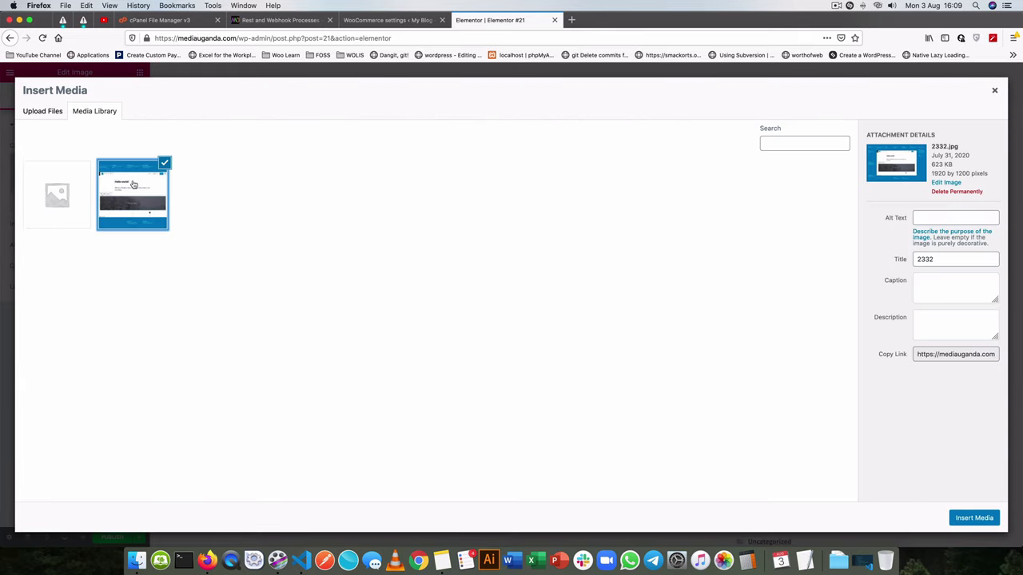
left_click(974, 518)
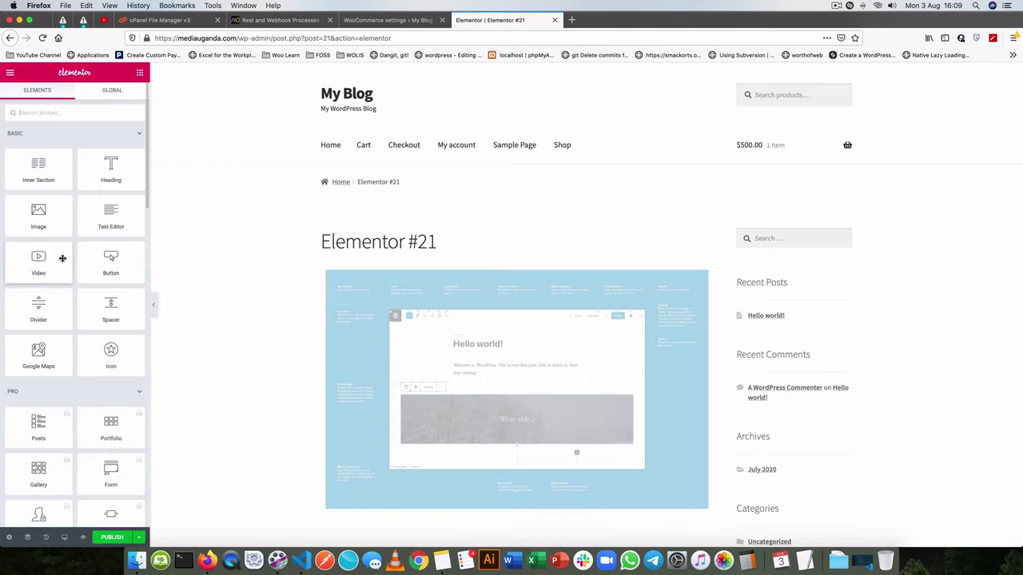
Add a Button widget below the image and relabel it 'Button New'
left_click_drag(110, 259, 485, 505)
scroll(387, 322, "down", 3)
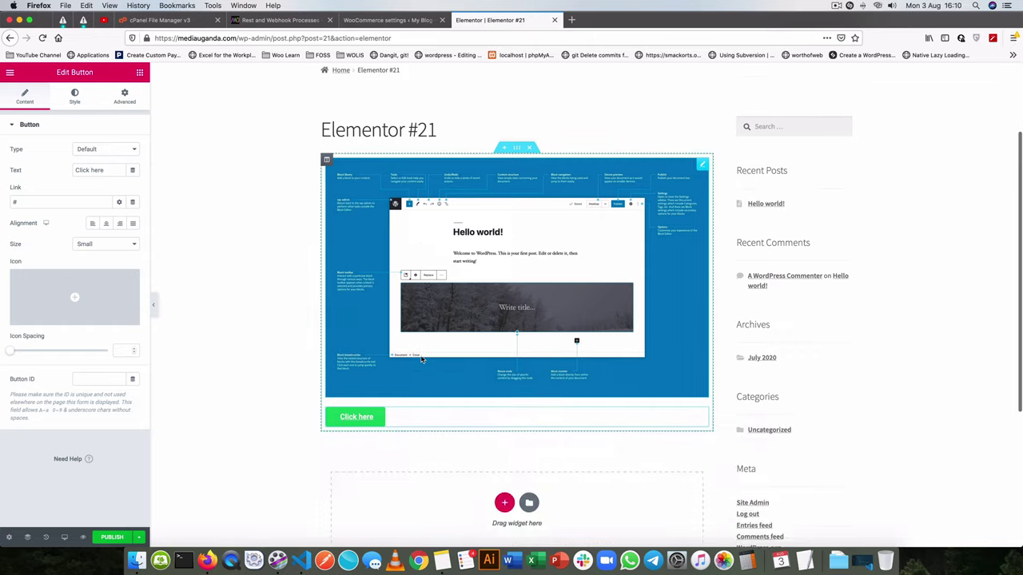
left_click(89, 168)
triple_click(116, 166)
type("Button New I")
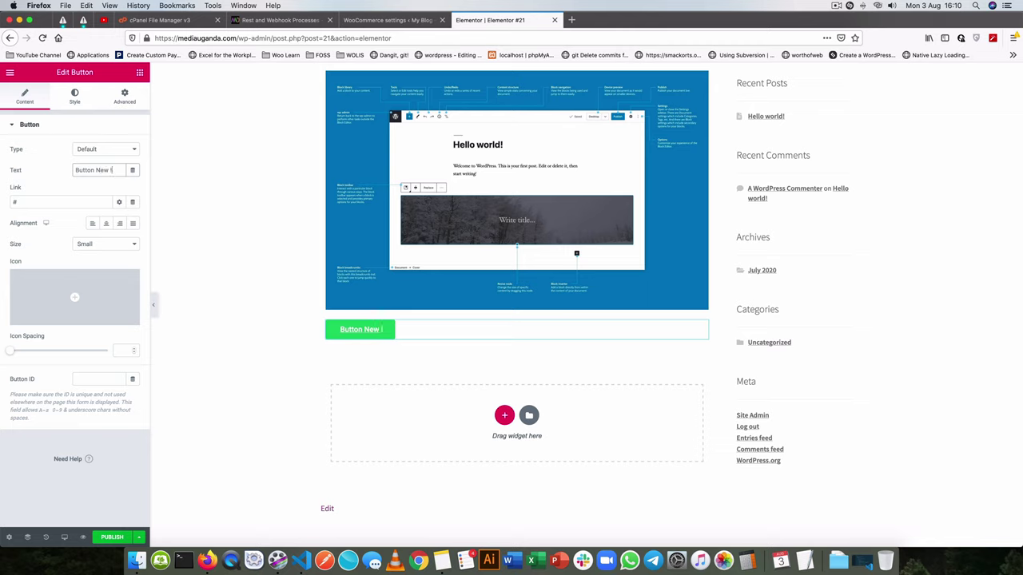
left_click(107, 225)
left_click(48, 203)
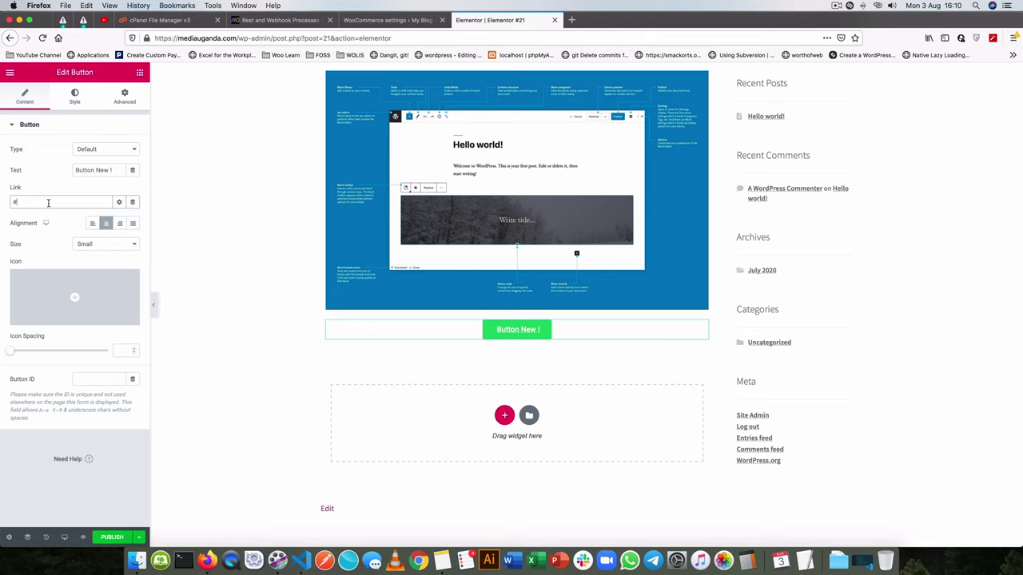
key("BackSpace")
type("https://google.com")
Set the button size to Extra Small after trying Extra Large, Large and Medium
left_click(116, 245)
left_click(112, 244)
left_click(113, 245)
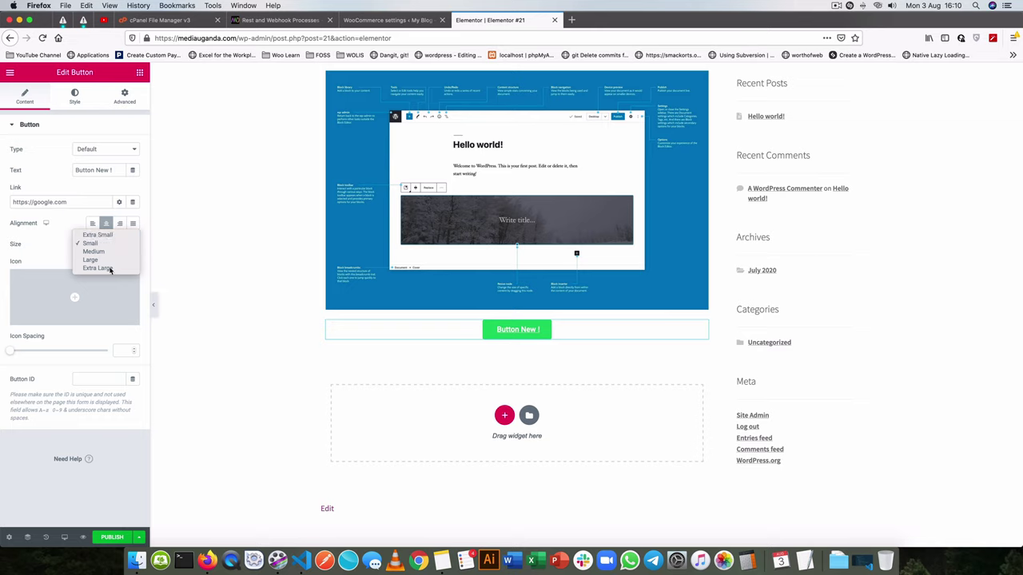
left_click(101, 268)
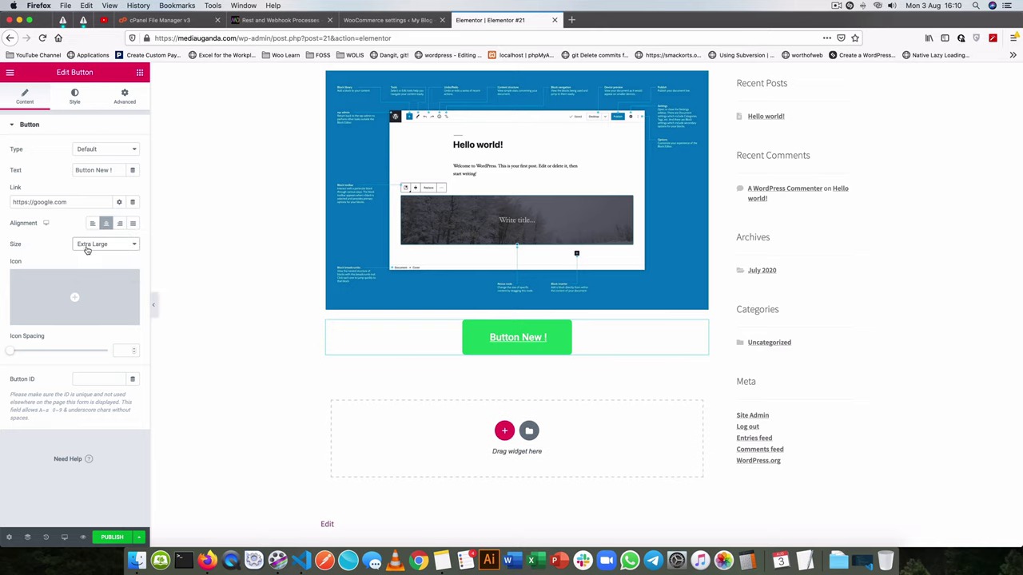
left_click(87, 249)
left_click(99, 231)
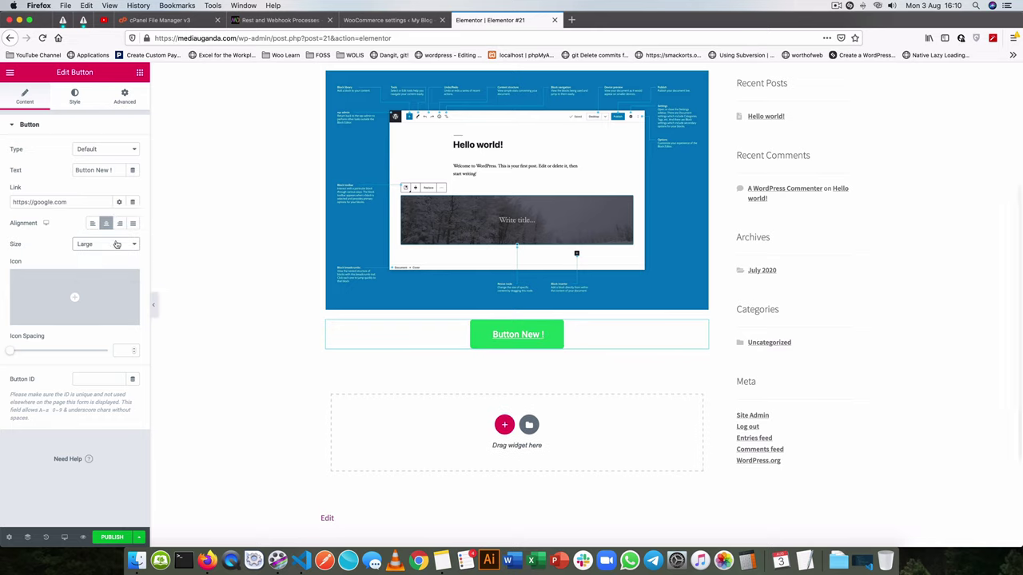
left_click(116, 244)
left_click(99, 235)
left_click(100, 244)
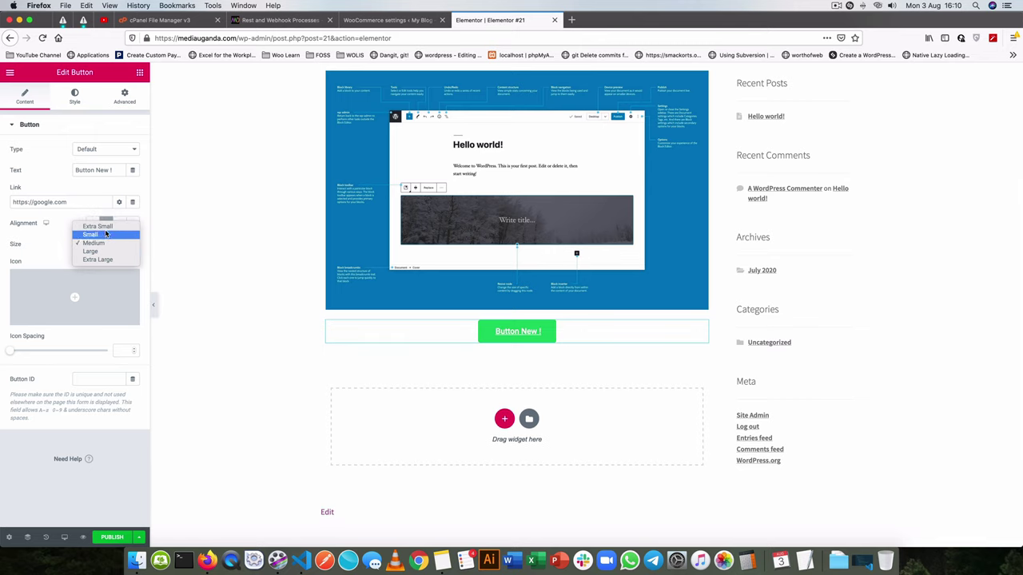
left_click(96, 226)
Set icon spacing to about 43 and the button's typography font family to Tahoma
scroll(468, 305, "up", 5)
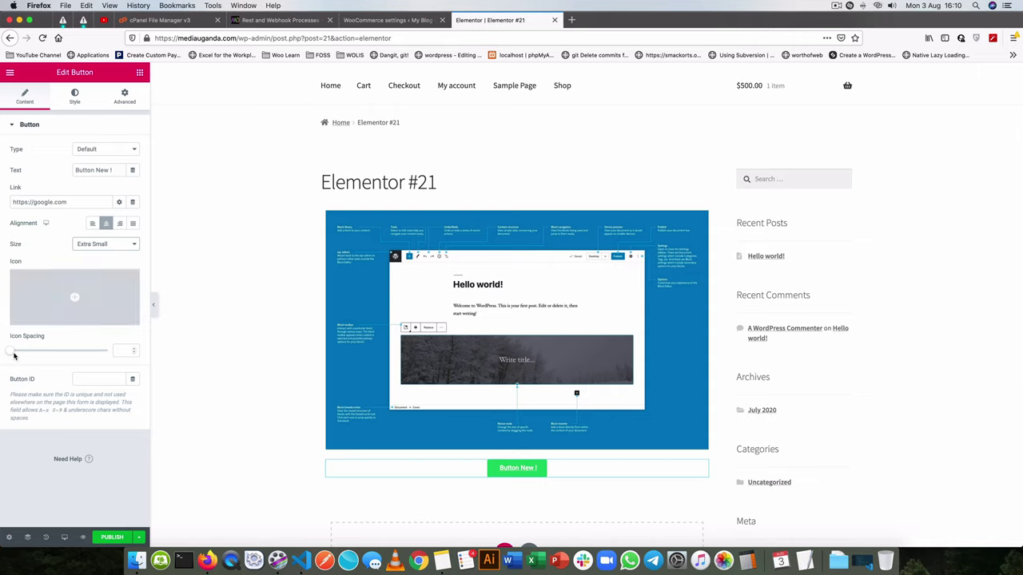
mouse_move(10, 351)
left_mouse_down()
mouse_move(96, 352)
mouse_move(5, 352)
left_mouse_up()
left_click(75, 99)
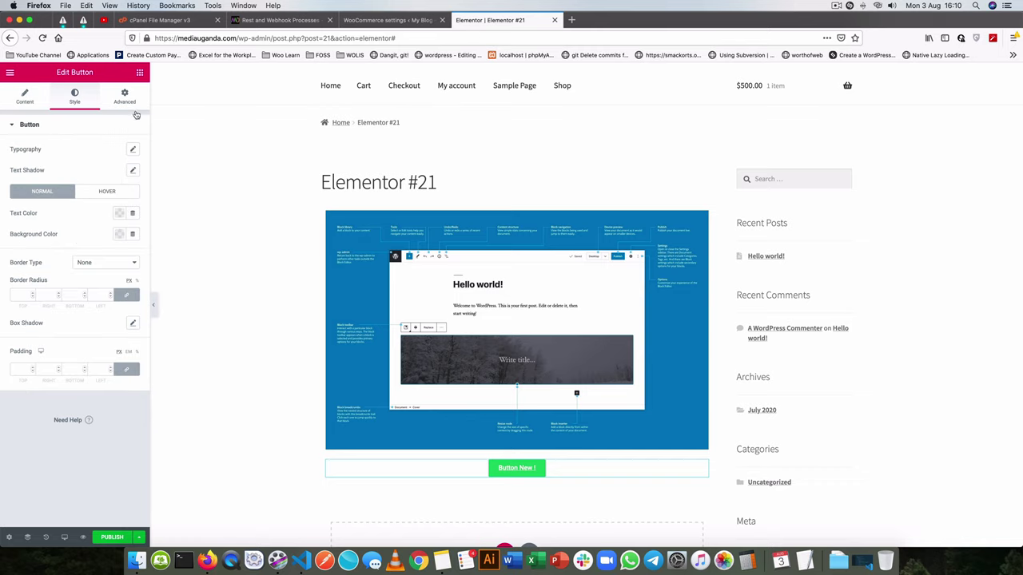
left_click(134, 148)
left_click(112, 181)
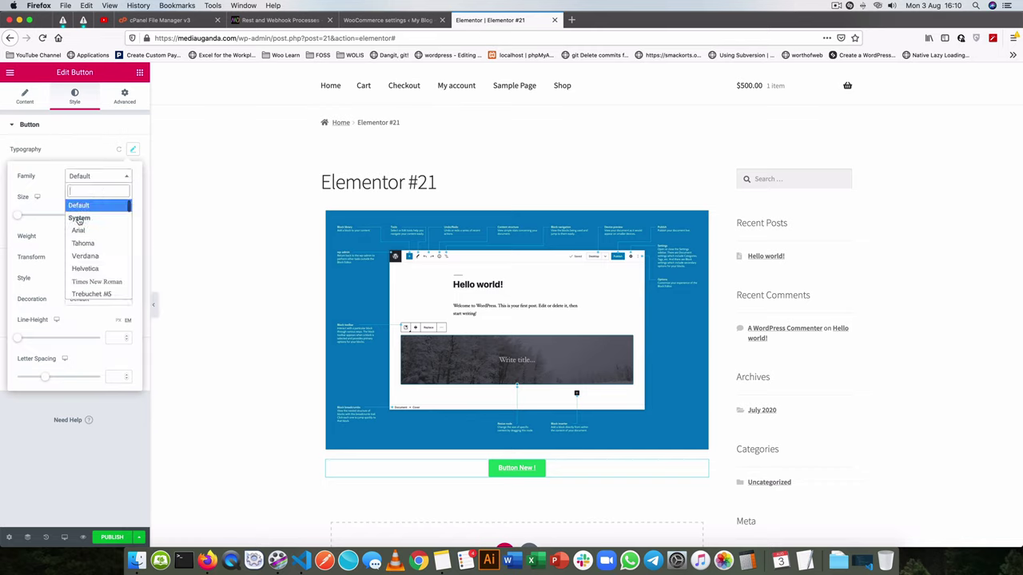
left_click(91, 244)
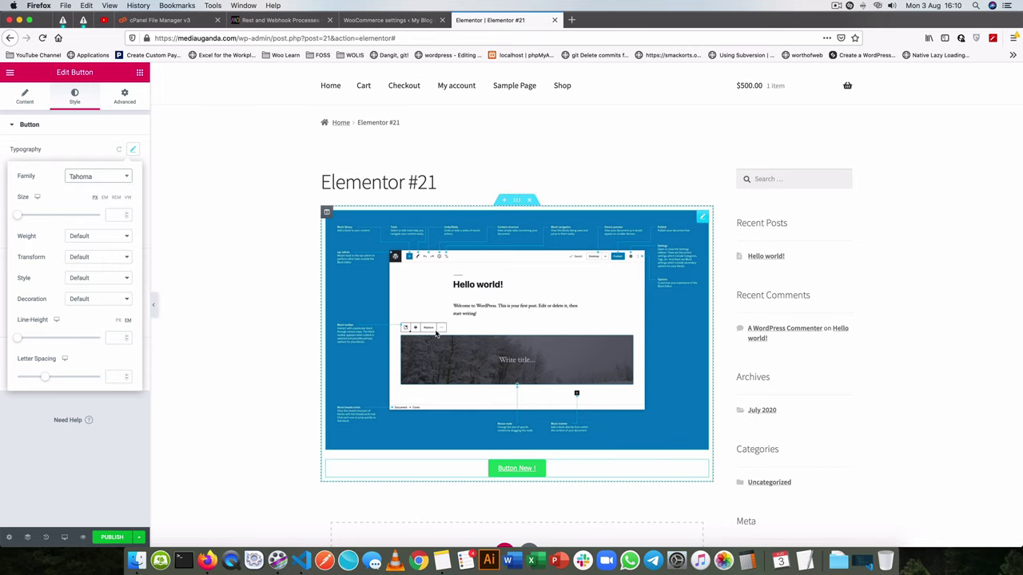
left_click(139, 72)
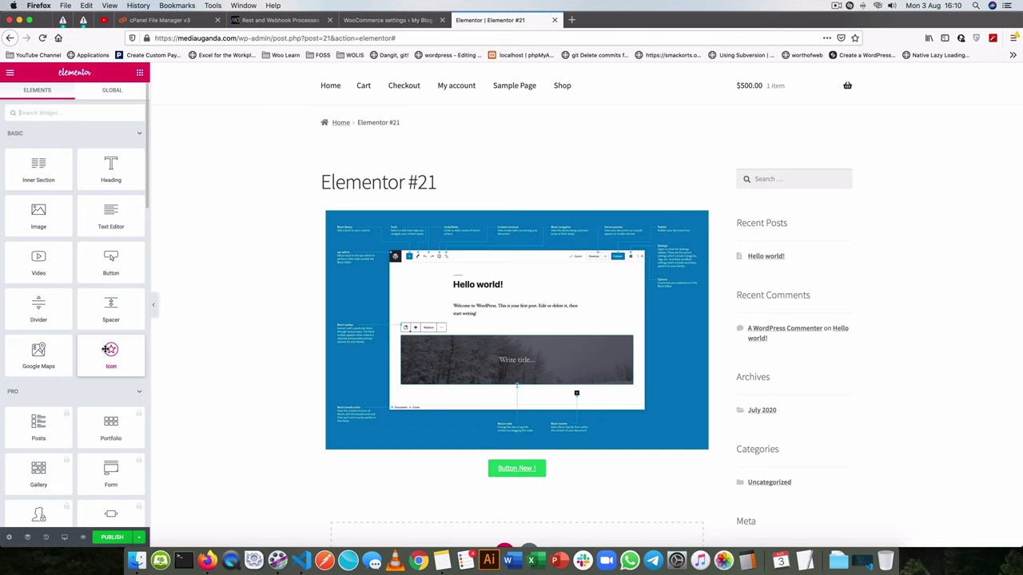
scroll(107, 353, "down", 5)
scroll(106, 353, "up", 5)
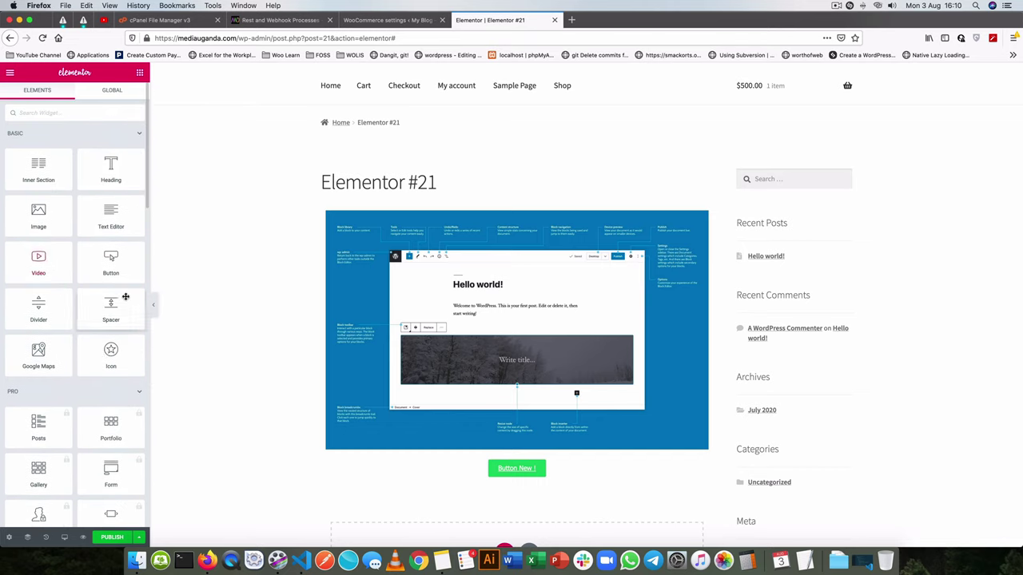
left_click(139, 134)
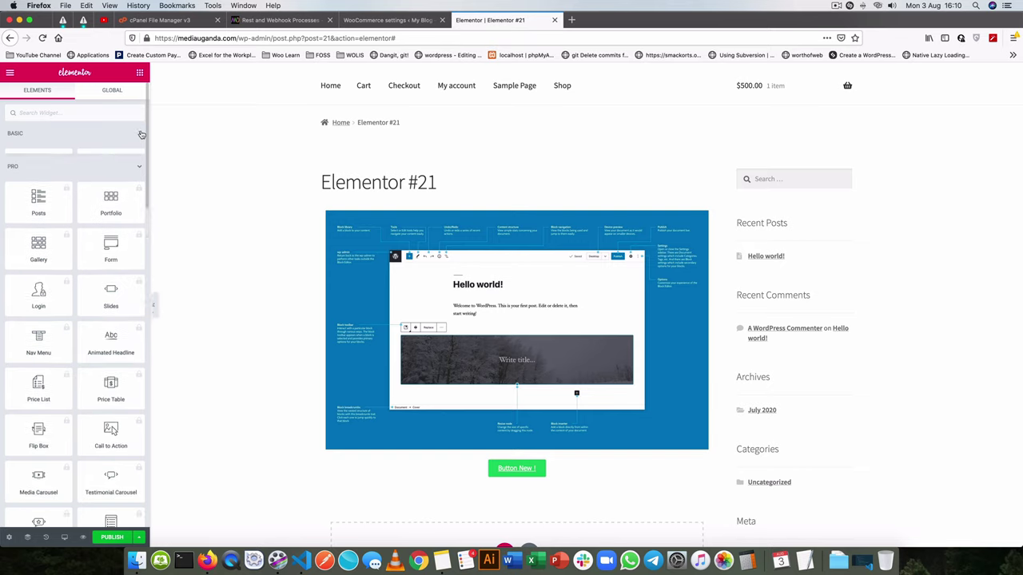
left_click(138, 133)
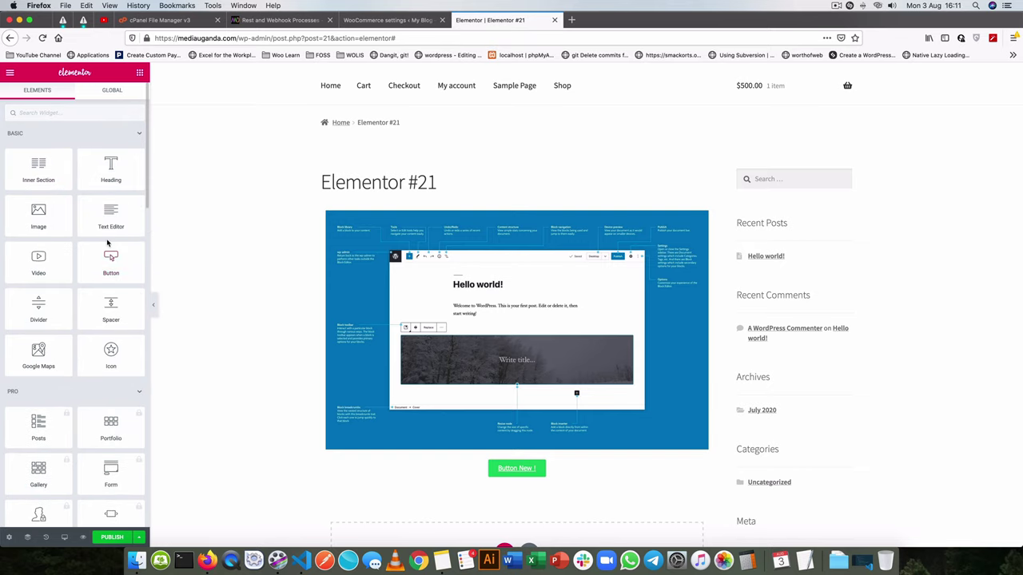
scroll(106, 240, "down", 5)
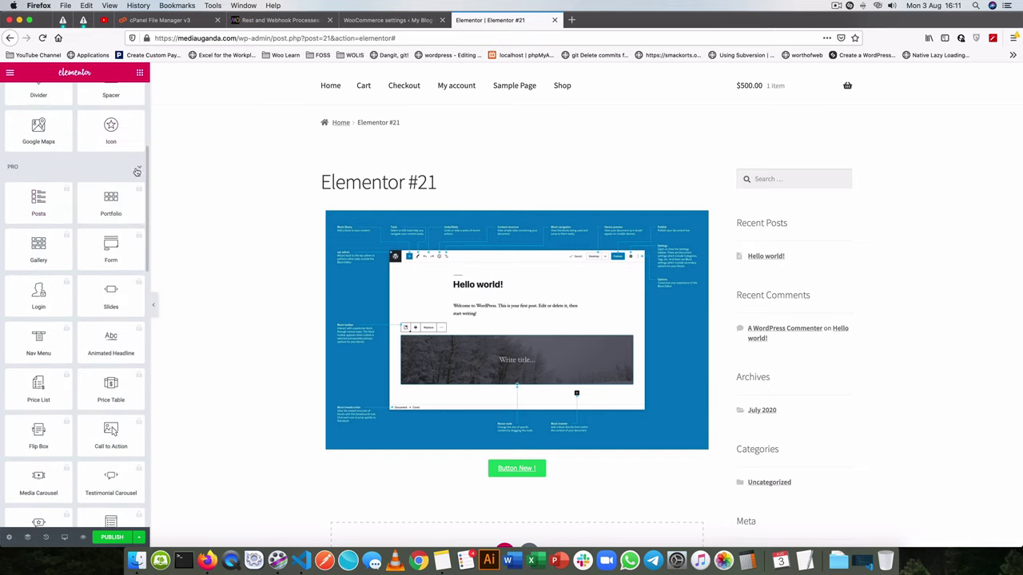
scroll(38, 390, "down", 3)
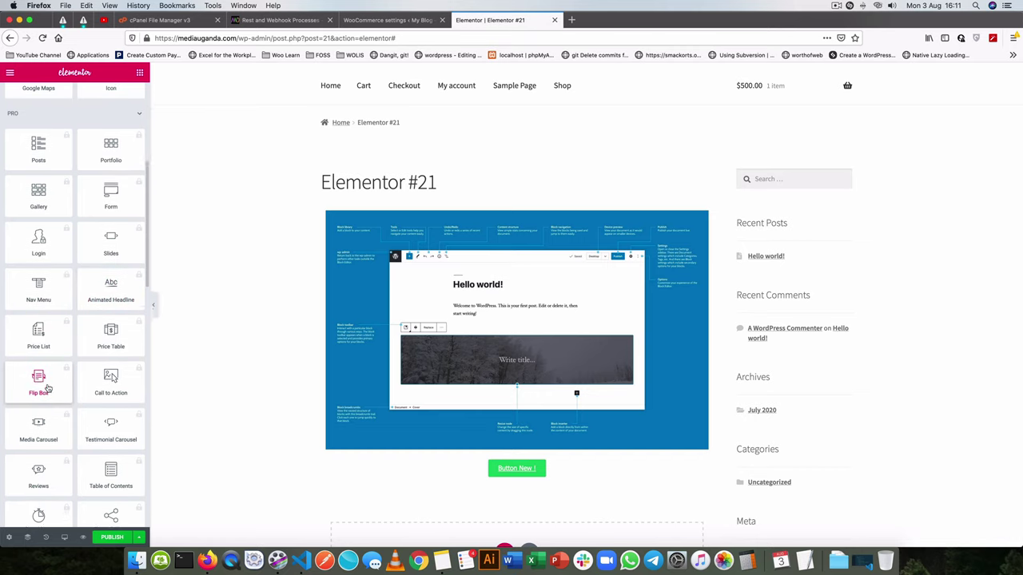
left_click(40, 333)
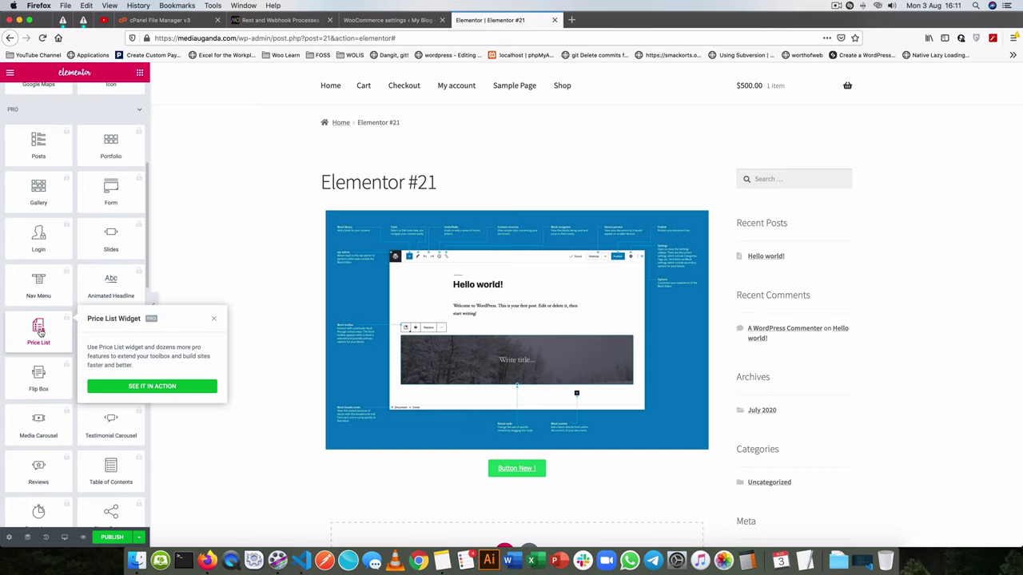
left_click(214, 319)
scroll(35, 342, "down", 10)
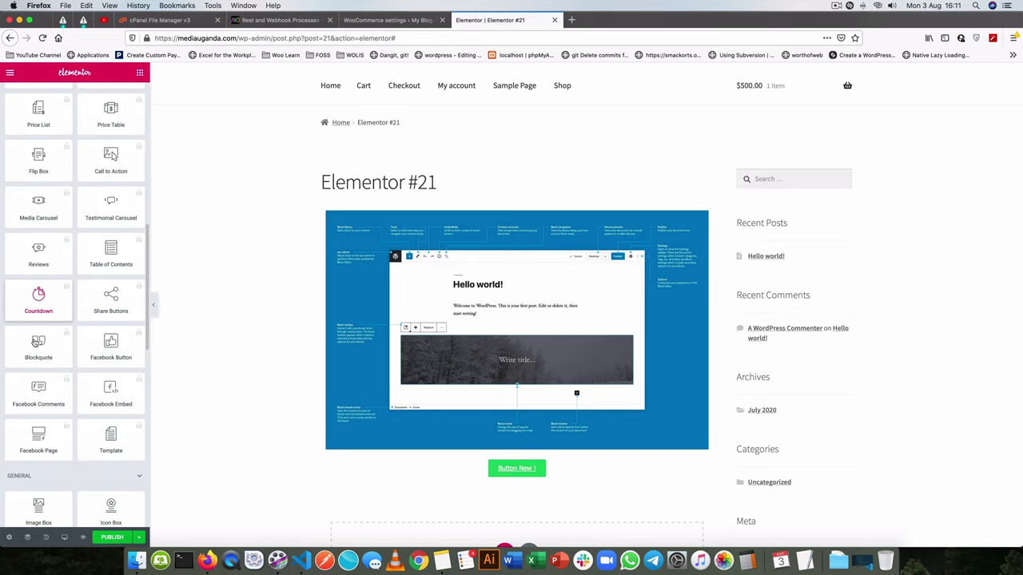
scroll(35, 342, "down", 8)
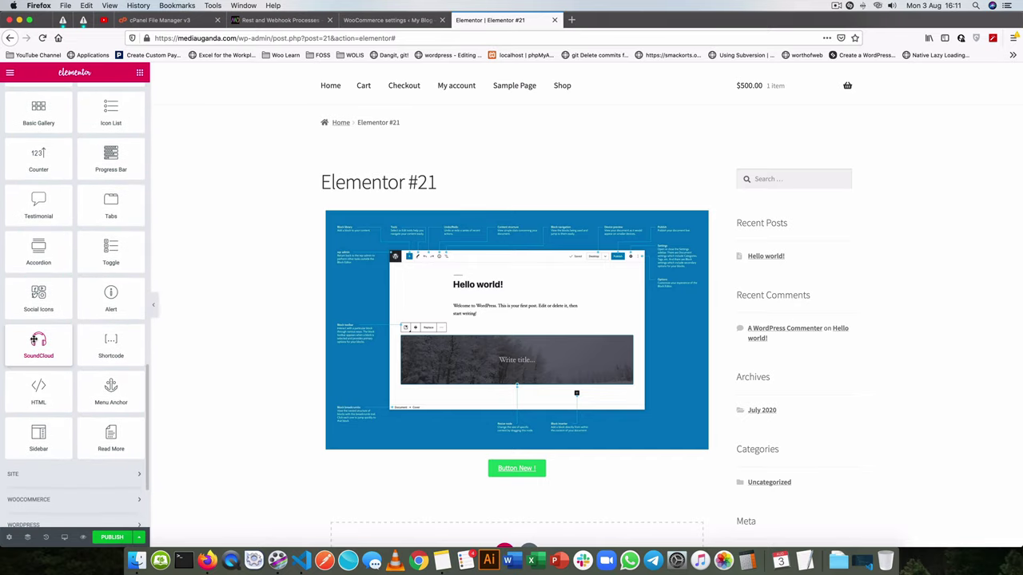
scroll(34, 342, "up", 5)
scroll(34, 338, "up", 2)
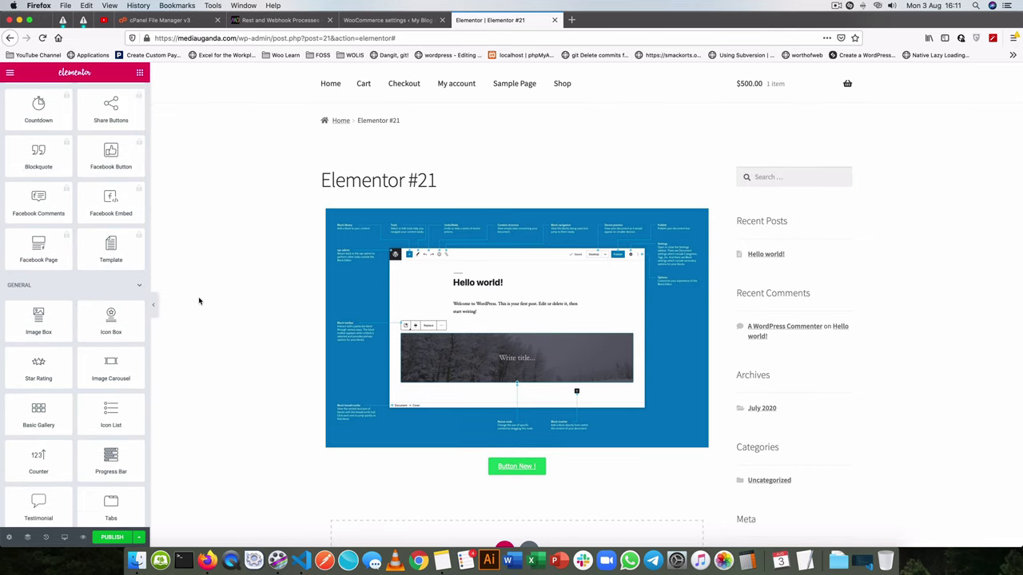
scroll(199, 300, "down", 4)
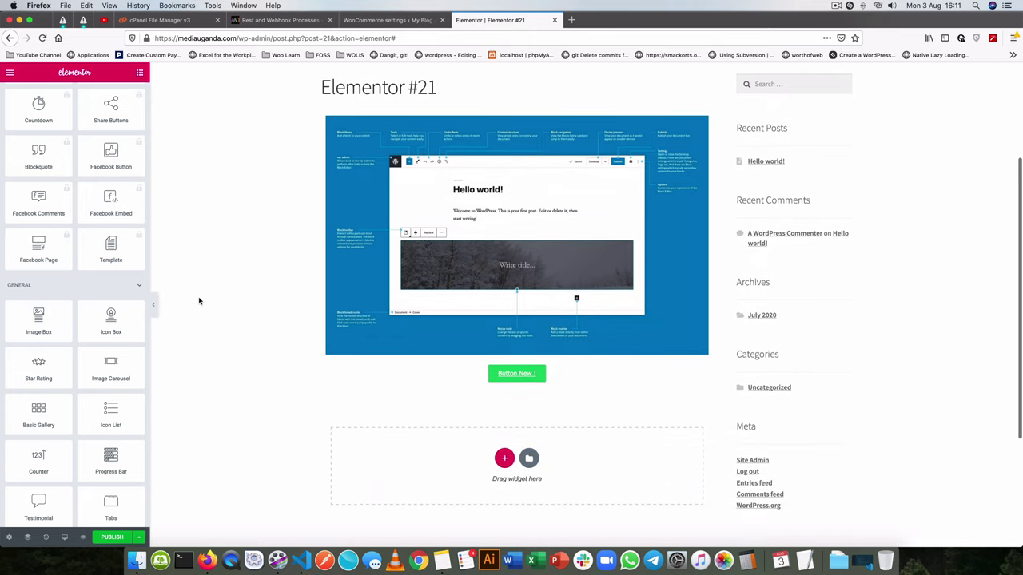
scroll(32, 332, "down", 9)
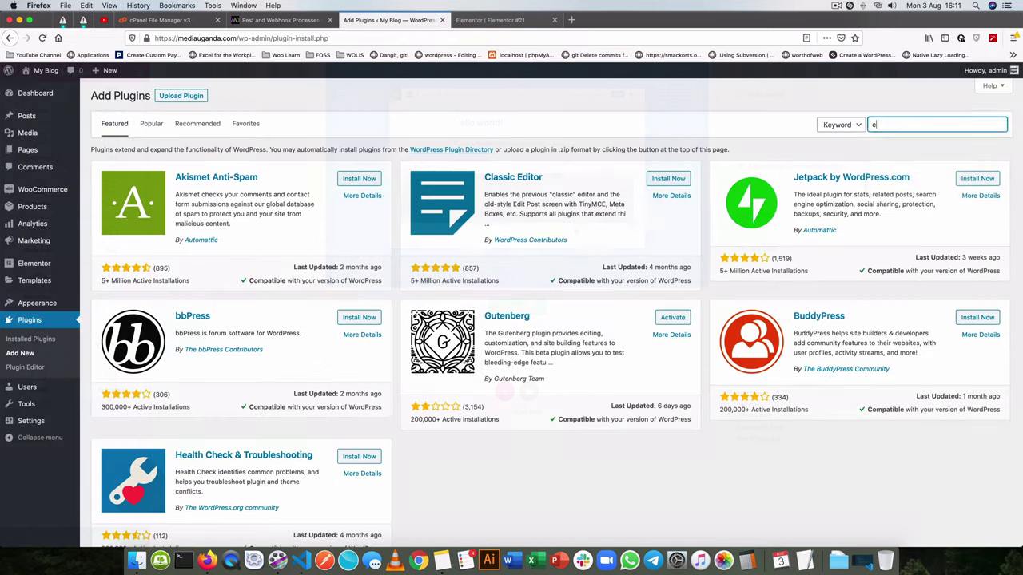
Search plugins for 'elementor' and scroll through the results showing Elementor Page Builder active
type("elemtor")
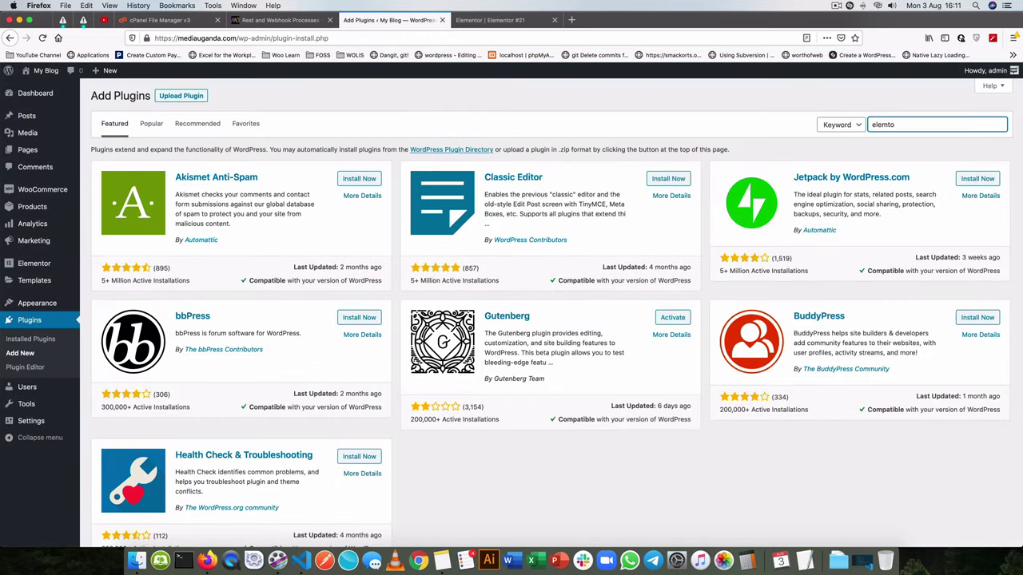
key("BackSpace")
key("BackSpace")
type("entor")
scroll(522, 278, "down", 3)
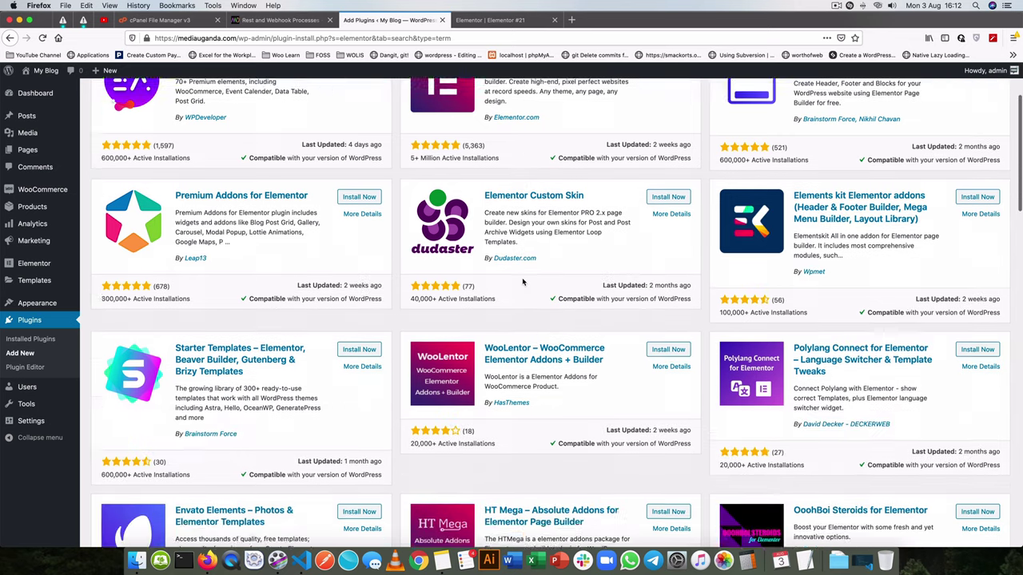
scroll(522, 281, "down", 12)
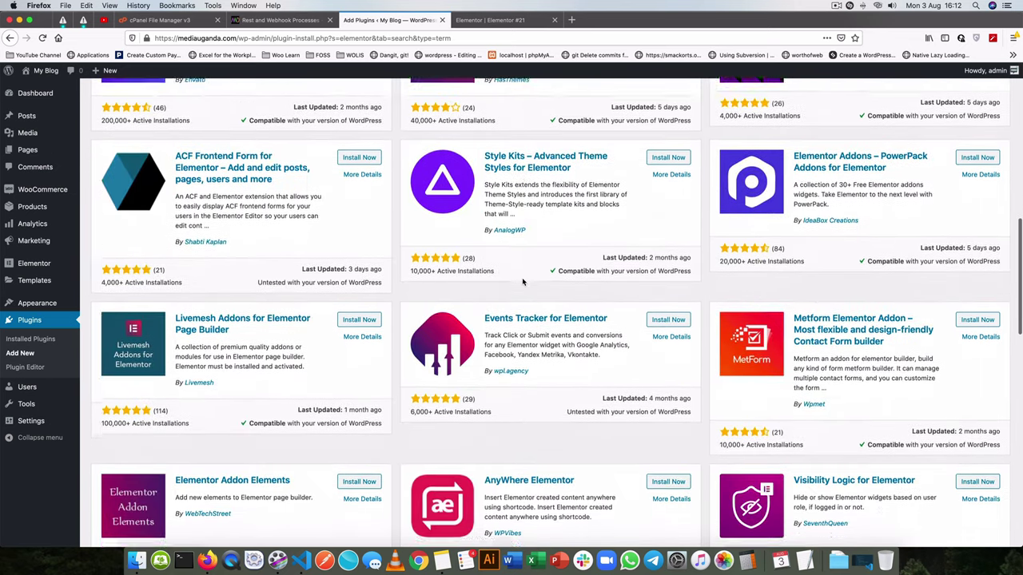
scroll(522, 282, "down", 12)
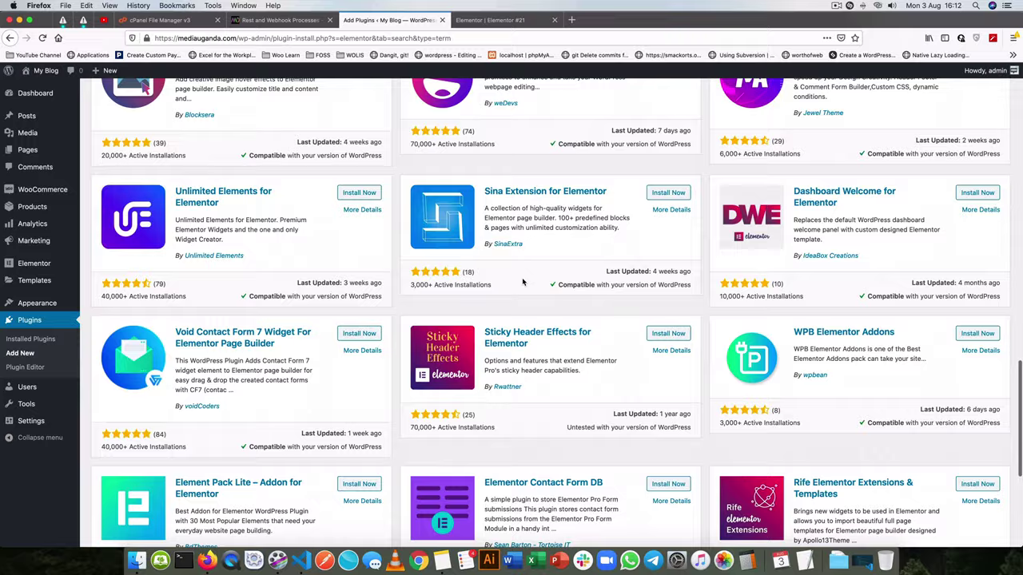
scroll(522, 281, "down", 6)
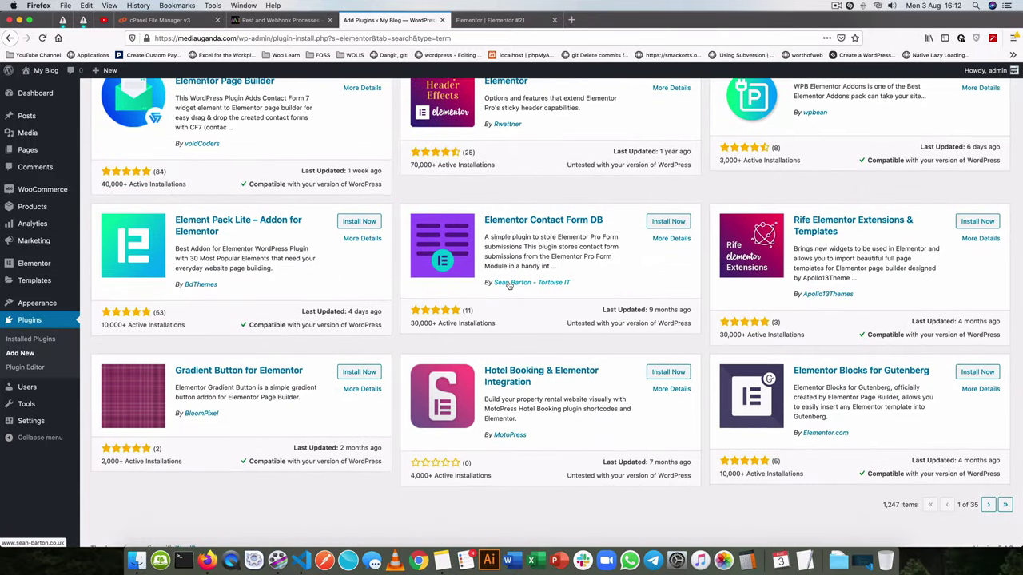
scroll(509, 285, "up", 11)
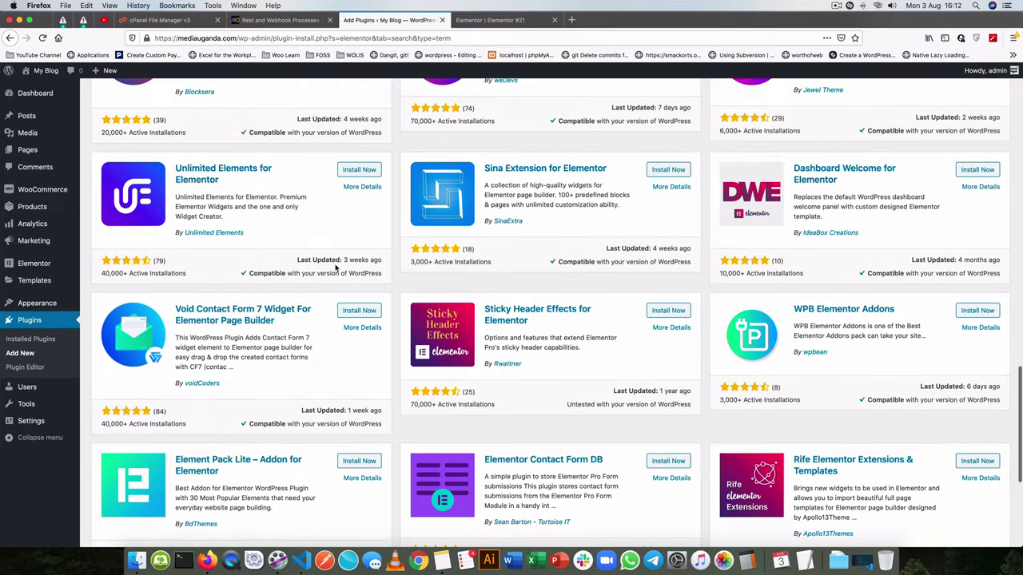
scroll(336, 267, "up", 10)
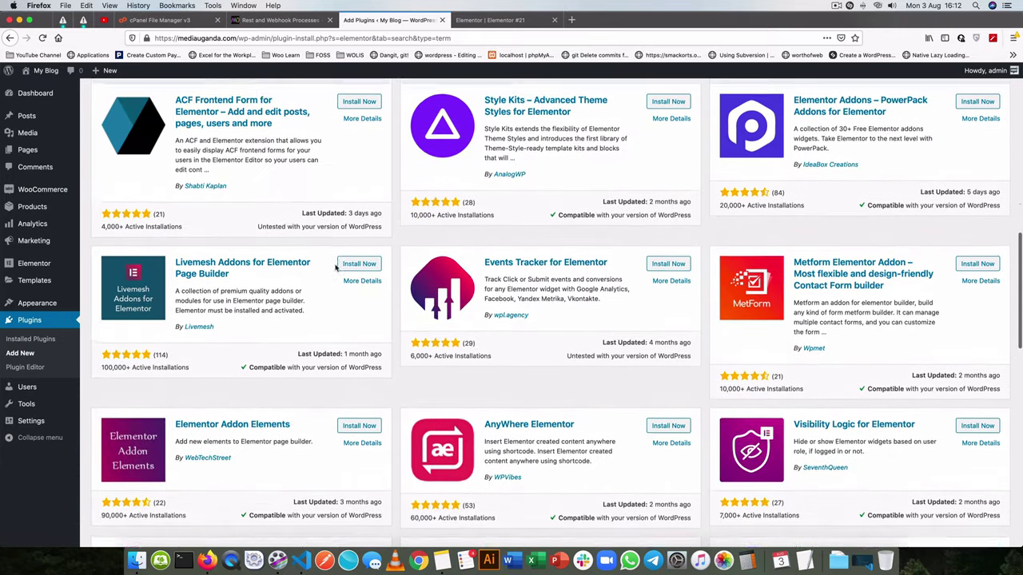
scroll(336, 267, "up", 1)
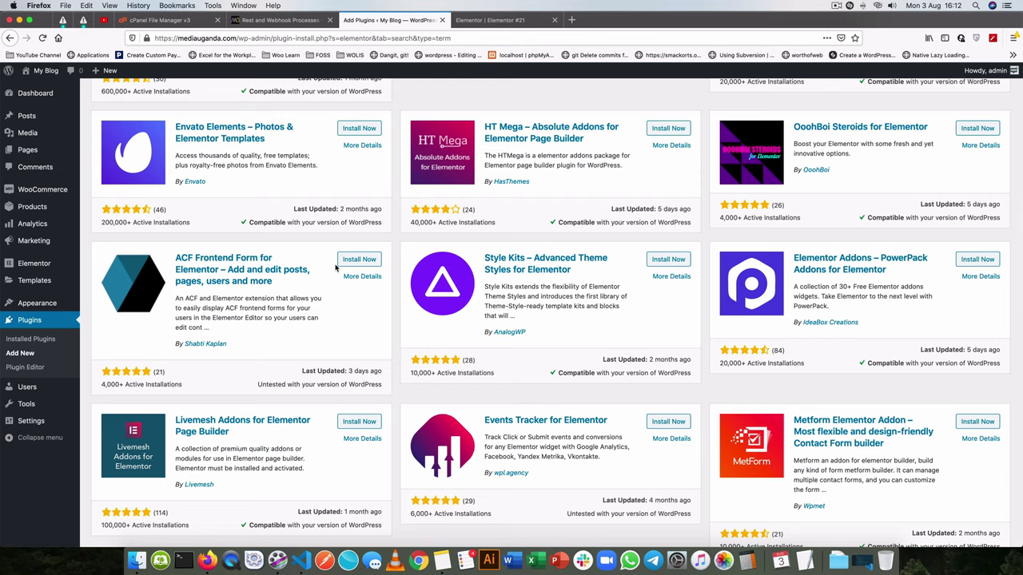
scroll(335, 267, "up", 8)
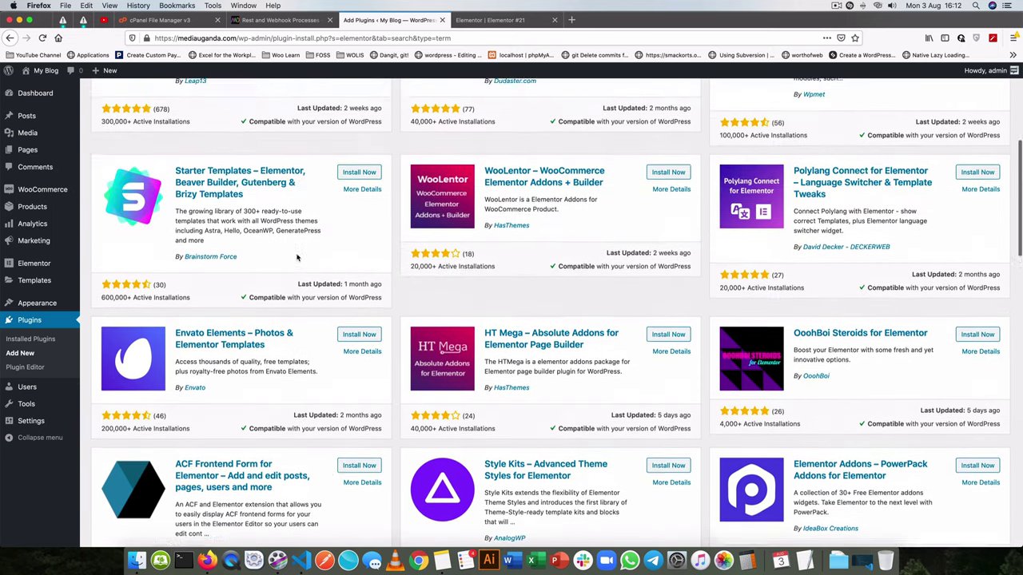
scroll(296, 254, "up", 4)
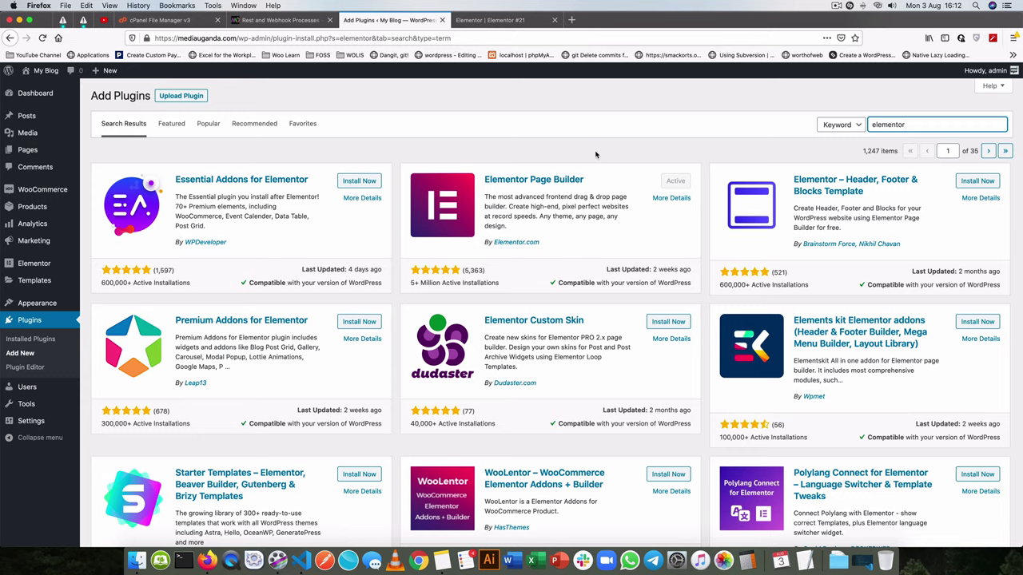
Return to the Elementor #21 editor, collapse BASIC, PRO and GENERAL, then re-expand BASIC
left_click(489, 20)
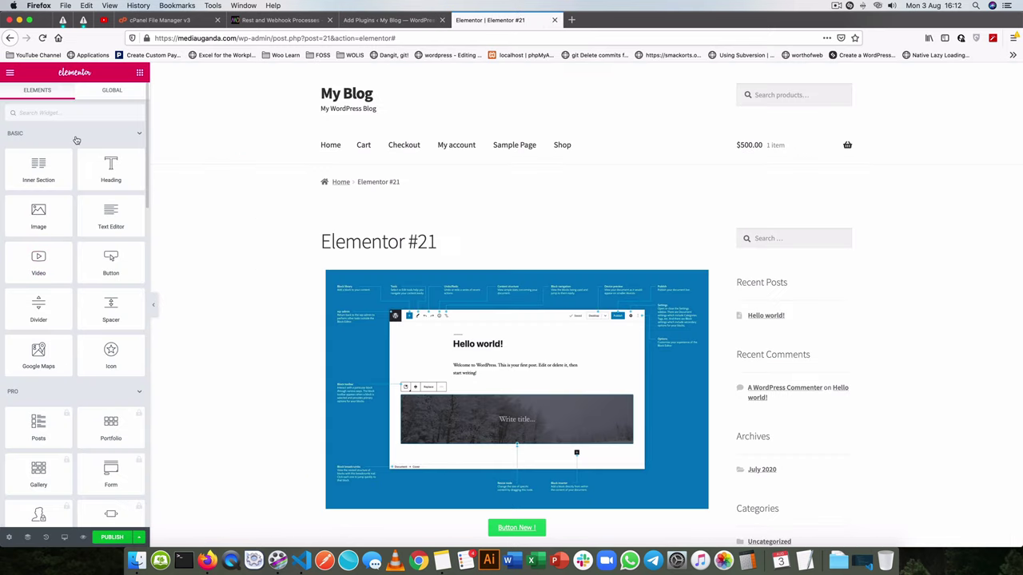
left_click(139, 136)
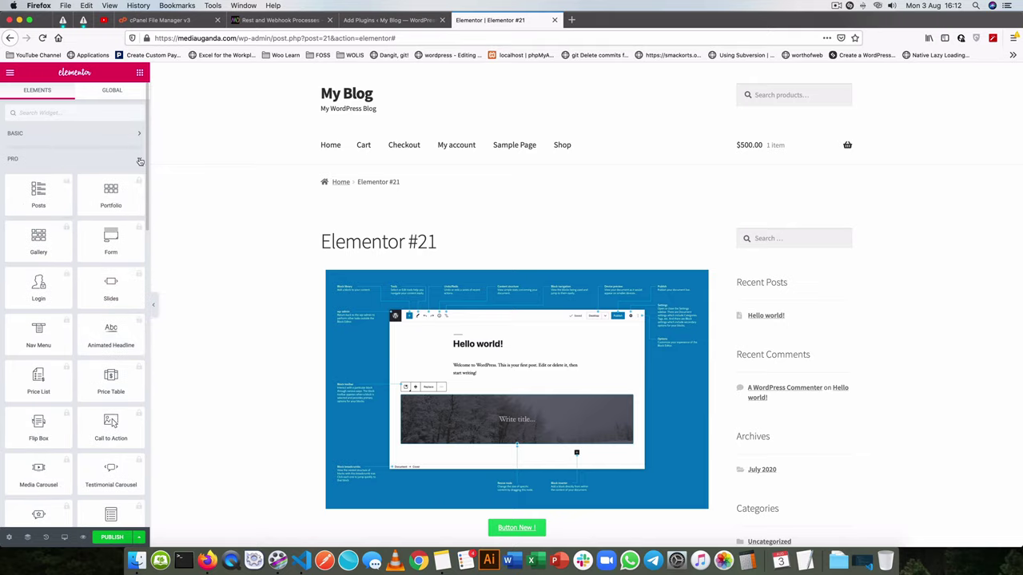
left_click(140, 162)
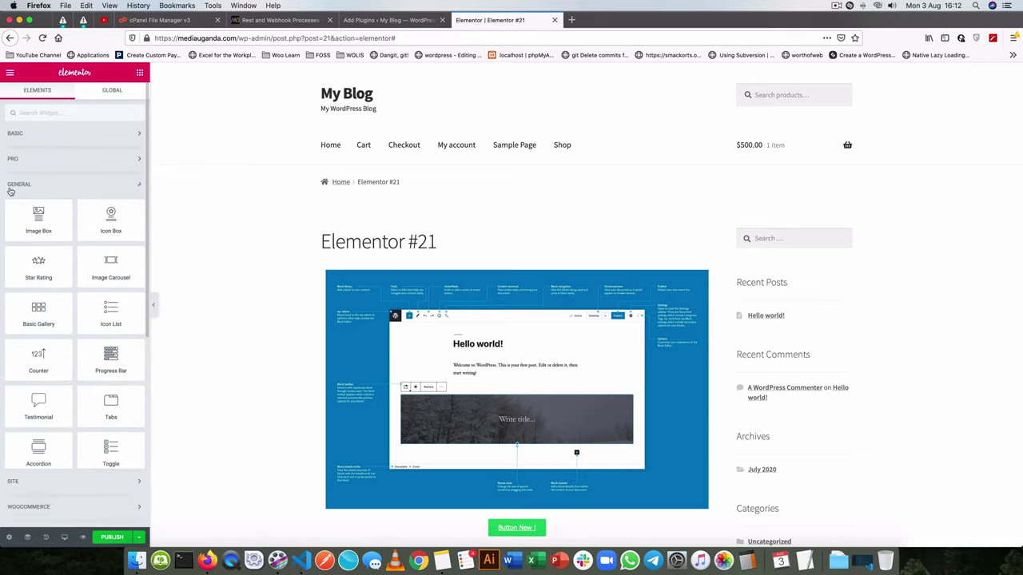
left_click(11, 190)
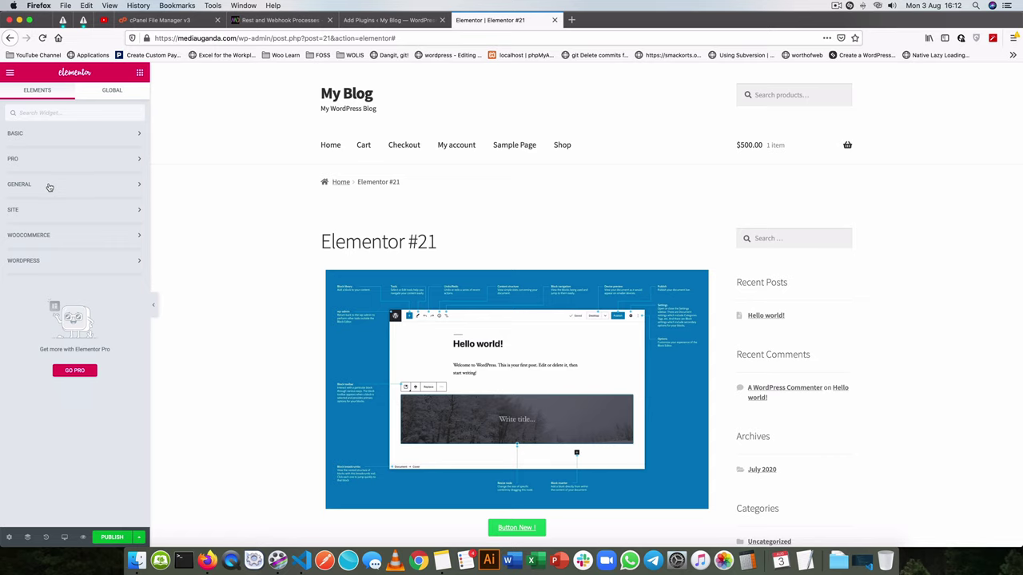
left_click(134, 137)
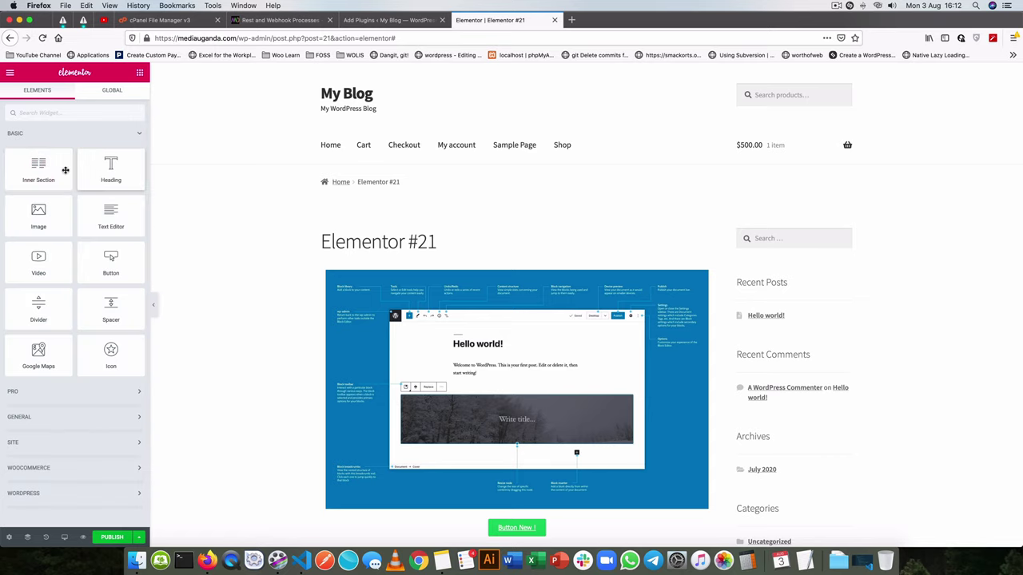